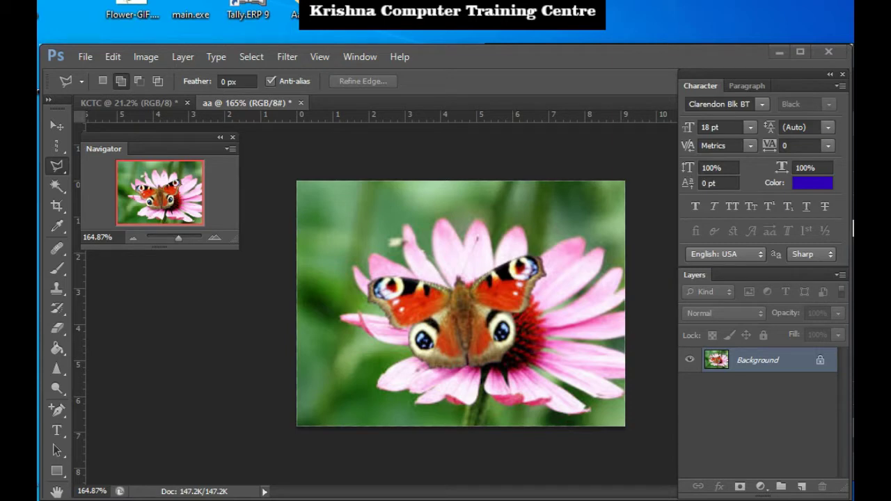
Switch to the freehand Lasso Tool with a 3 px feather
click(852, 228)
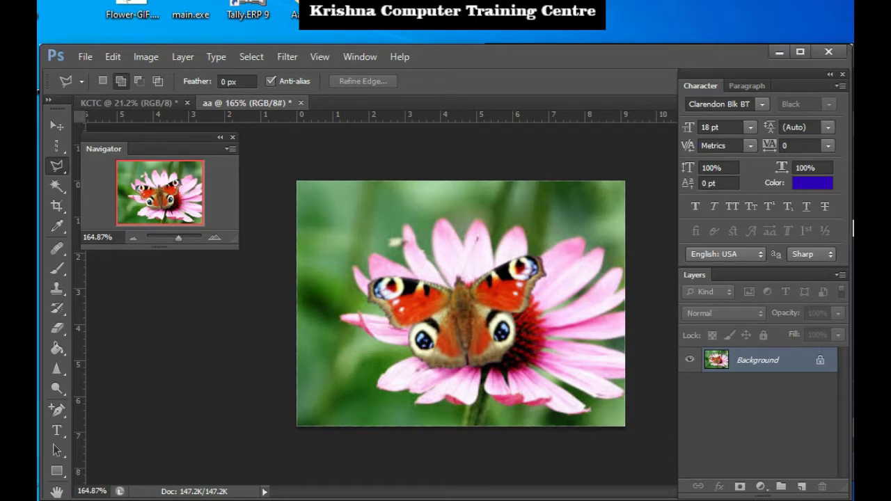
right_click(57, 165)
click(118, 163)
Trace a loose freehand lasso loop around the butterfly on the pink flower
mouse_move(367, 284)
mouse_down()
mouse_move(546, 252)
mouse_move(552, 288)
mouse_move(515, 368)
mouse_move(428, 379)
mouse_move(407, 350)
mouse_up()
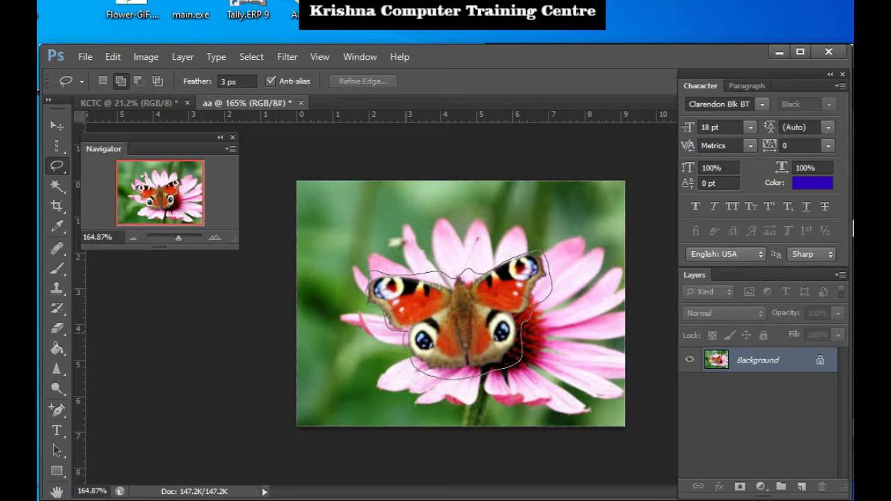
drag(515, 258, 542, 255)
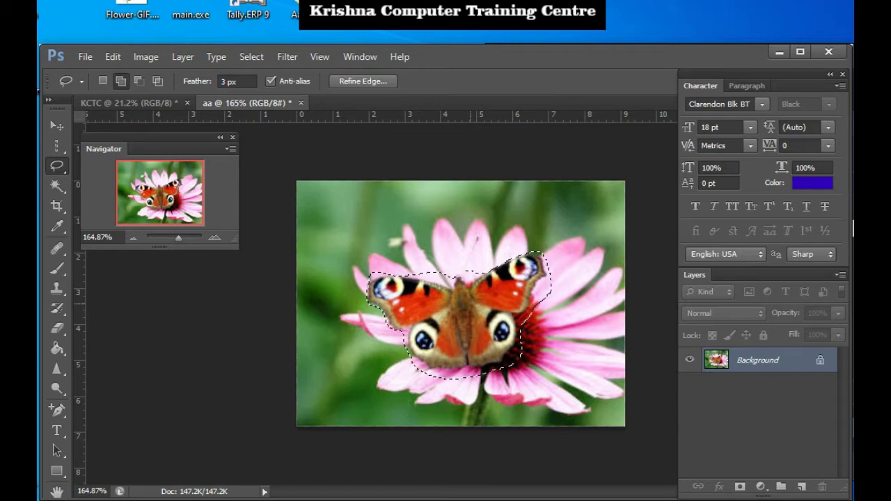
Paste the butterfly onto a new layer on the blank white page document
click(129, 103)
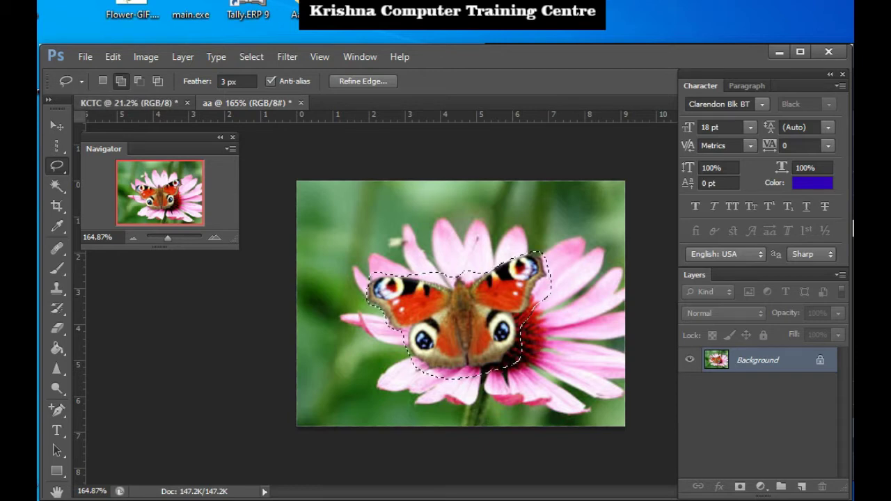
key(ctrl+shift+alt+n)
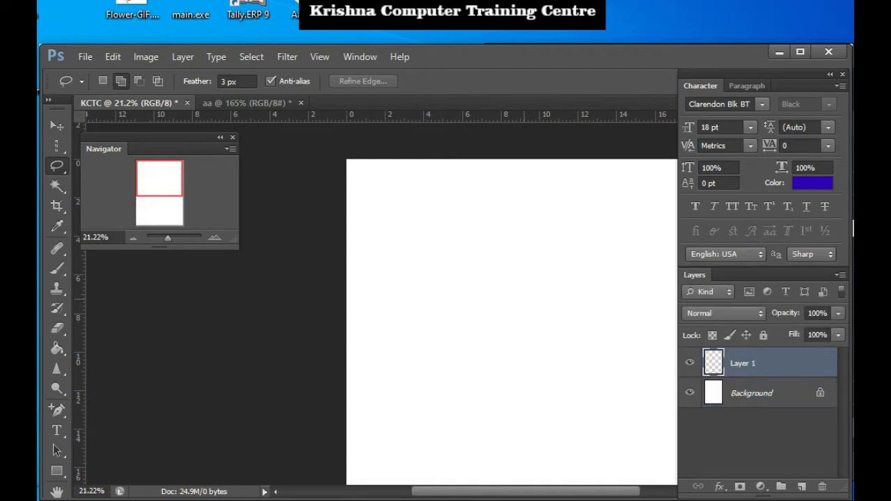
key(ctrl+v)
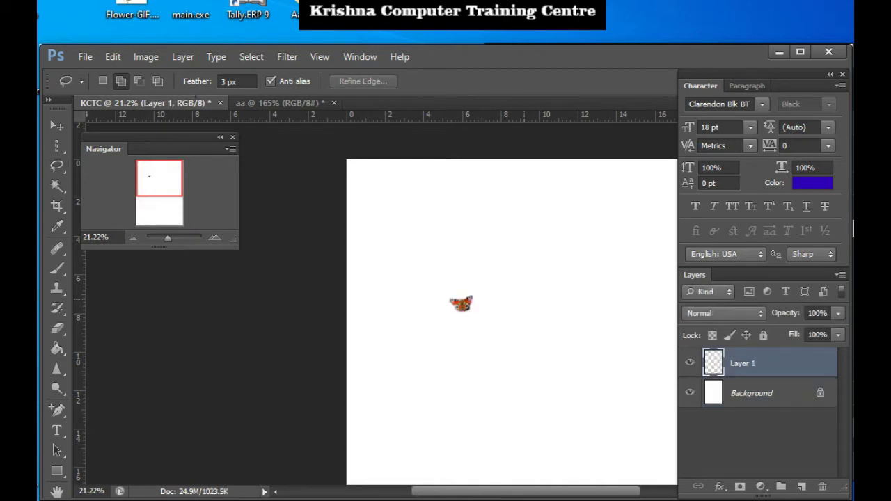
key(ctrl+t)
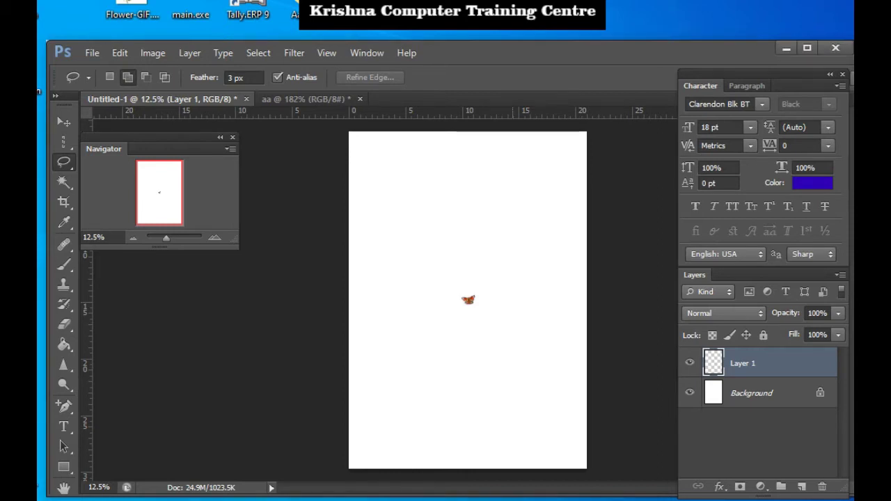
Scale the pasted butterfly up several times larger with Free Transform
key(ctrl+t)
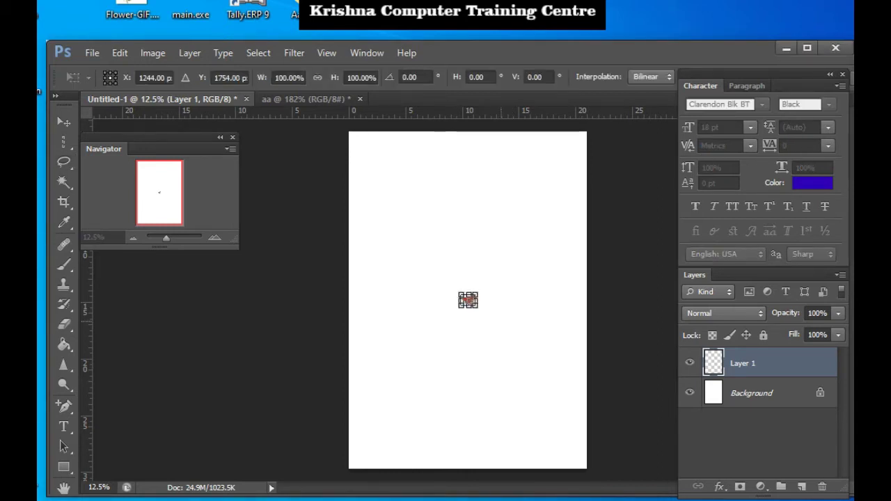
drag(477, 307, 563, 369)
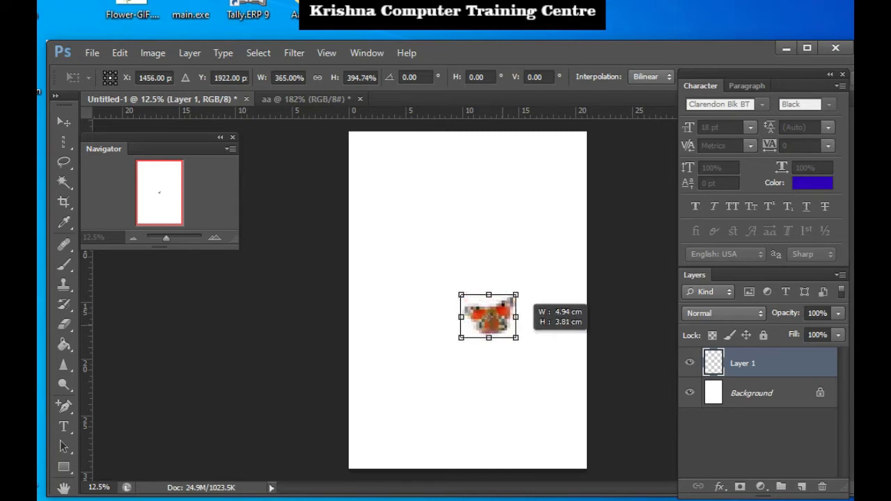
key(Return)
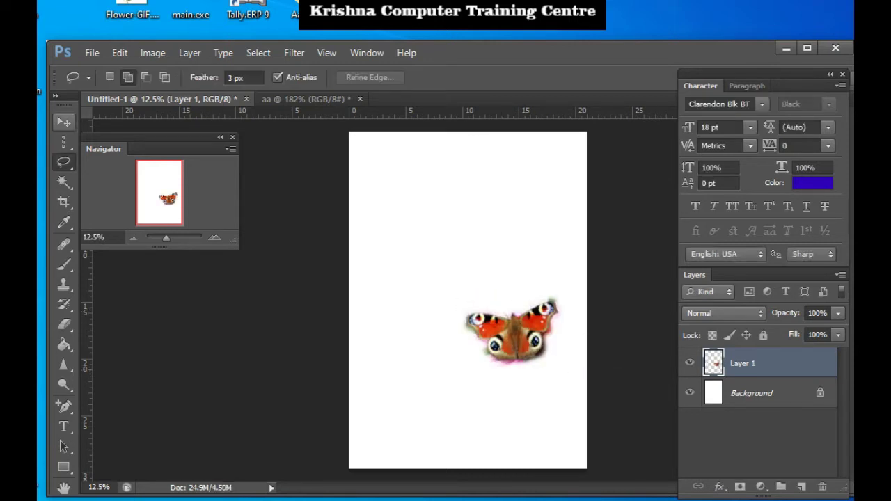
Move the butterfly to the page's upper left, then go back to the flower photo
key(v)
drag(511, 333, 440, 189)
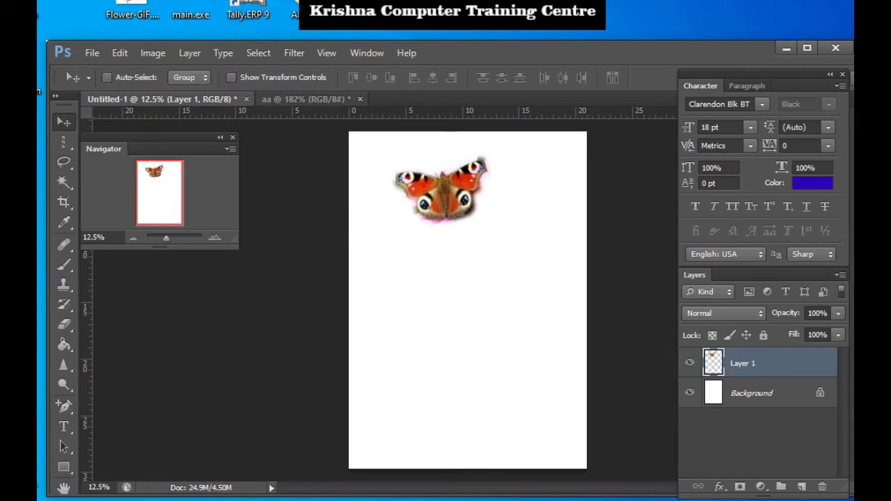
click(306, 99)
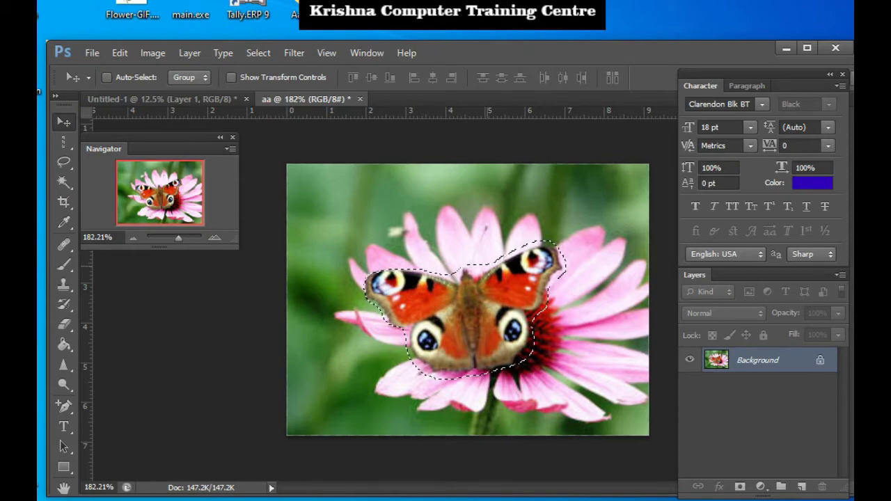
Deselect and switch to the Polygonal Lasso Tool at 0 px feather, starting a new outline
key(ctrl+d)
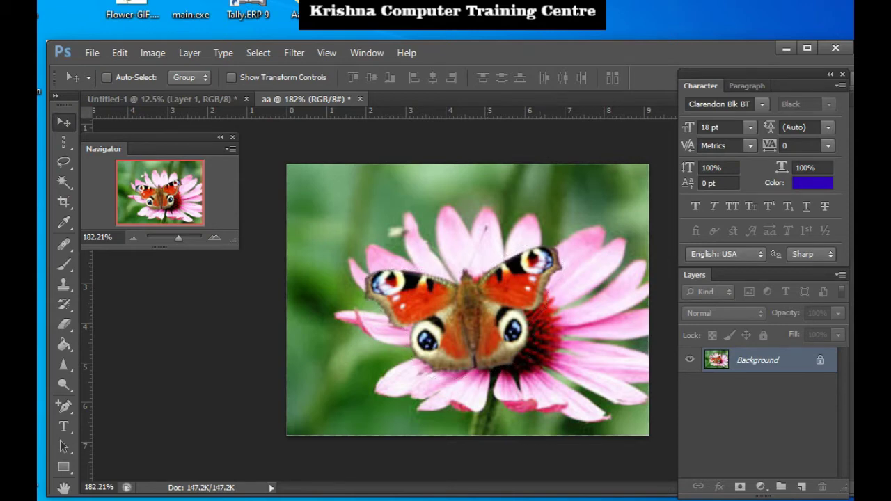
click(63, 162)
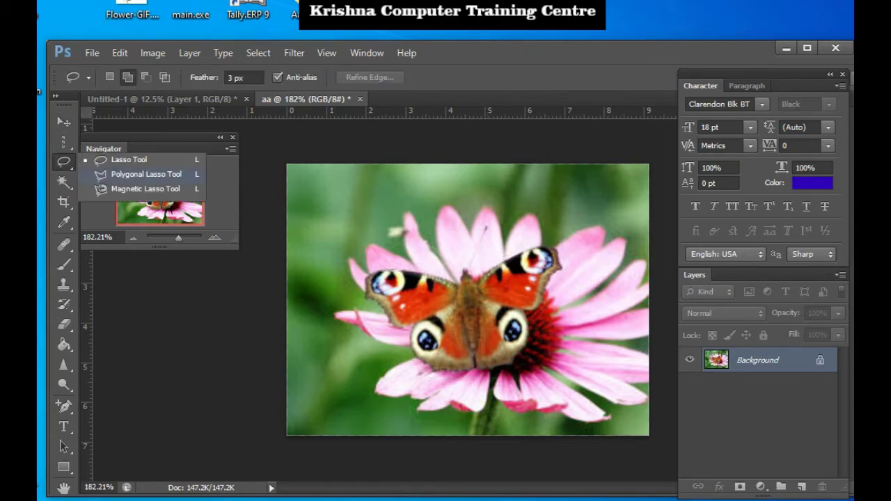
click(147, 174)
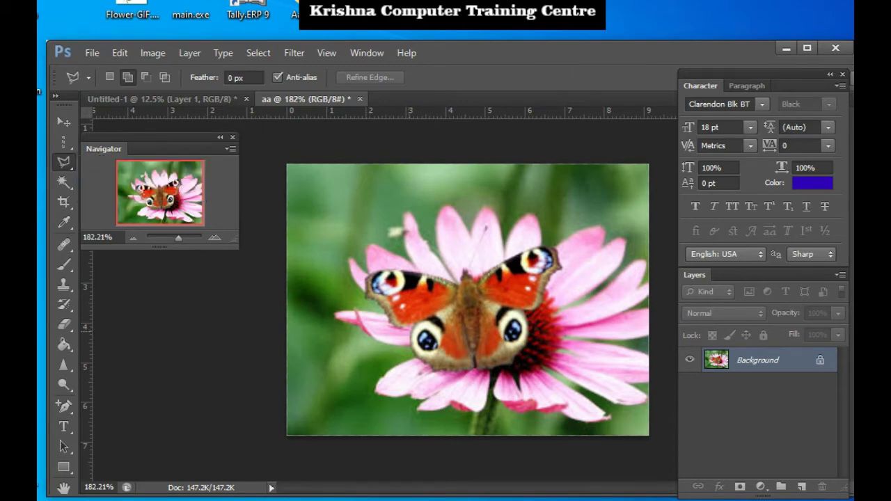
click(405, 332)
Trace straight segments around the butterfly's wings, remove one misplaced point, and close the selection
click(466, 270)
click(548, 283)
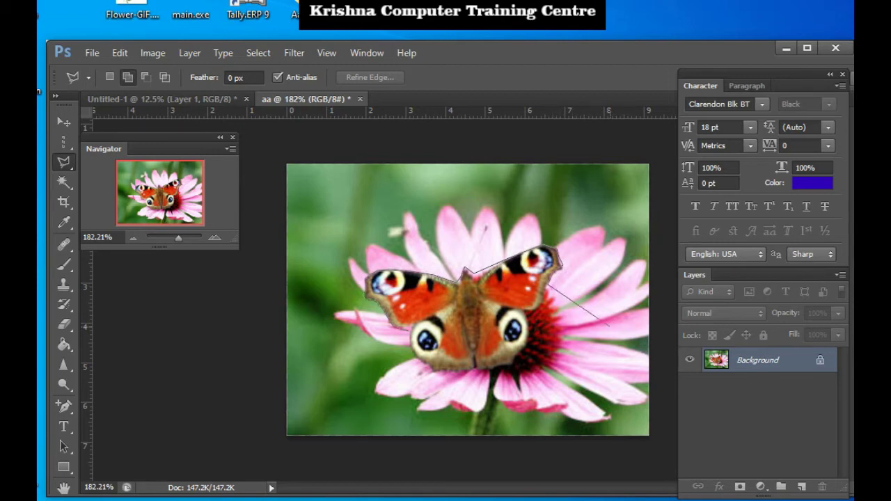
click(609, 326)
key(BackSpace)
click(515, 361)
key(Return)
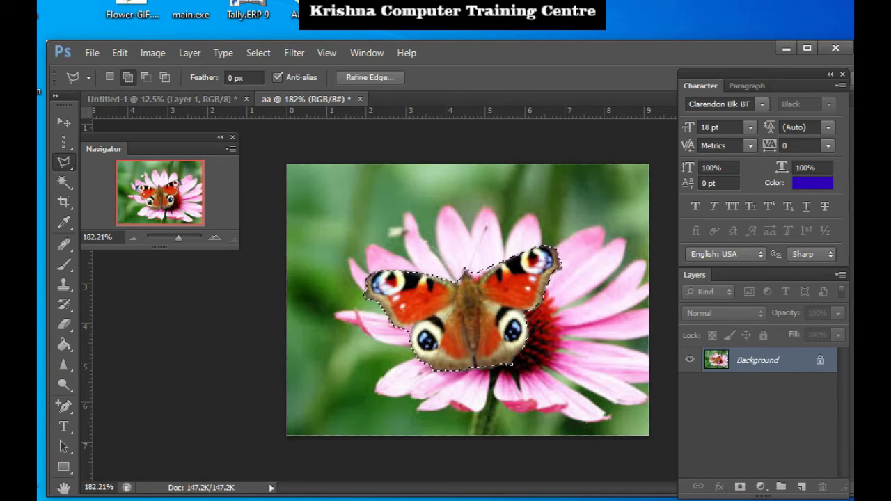
Paste the second butterfly as Layer 2, enlarged toward the page's lower right
click(159, 99)
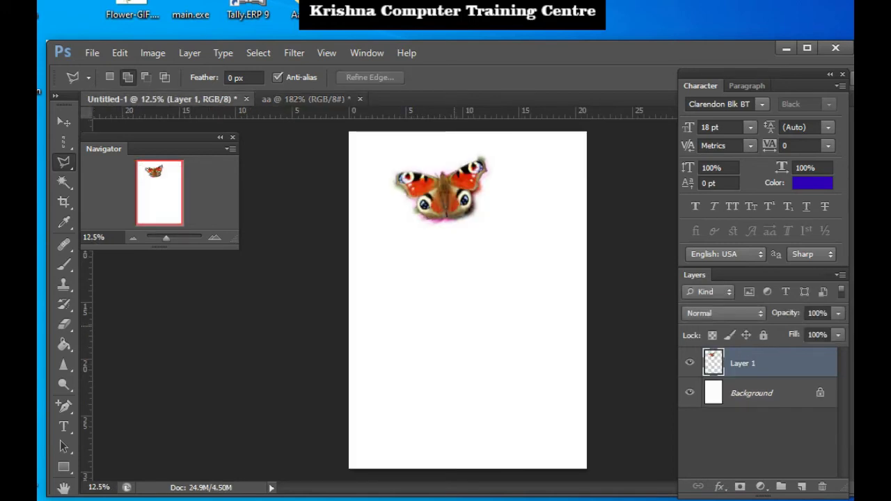
key(ctrl+j)
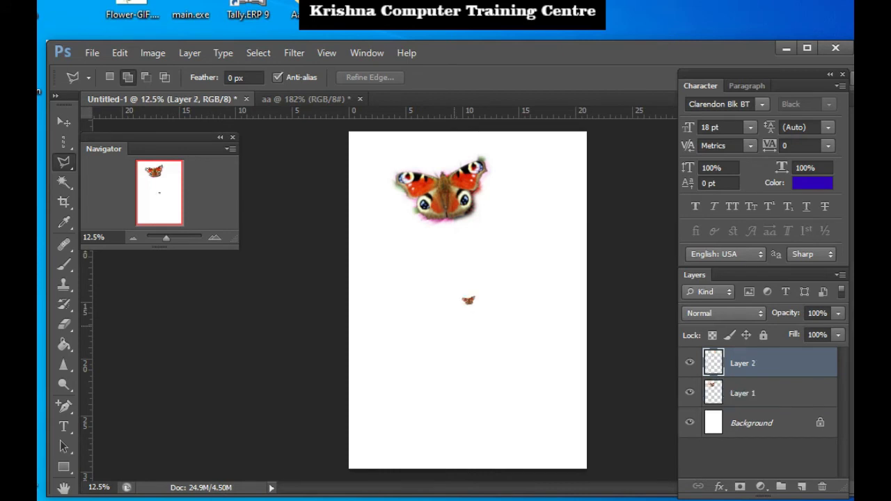
key(ctrl+t)
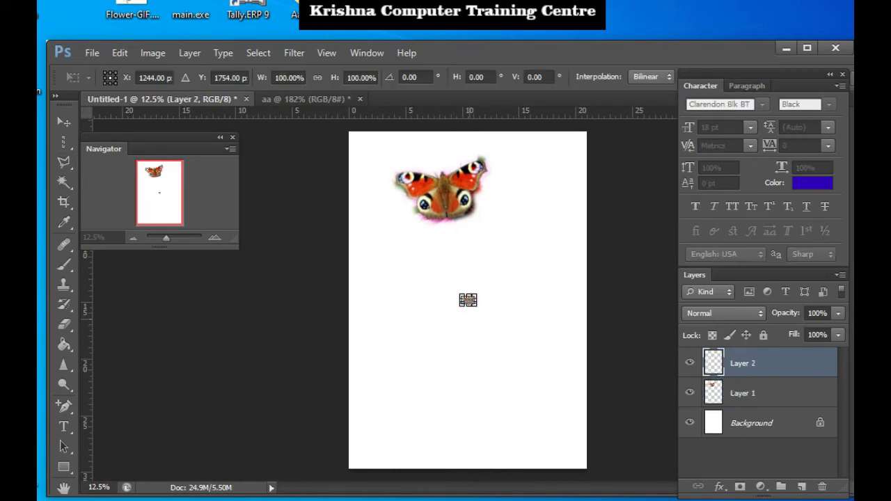
drag(477, 306, 575, 377)
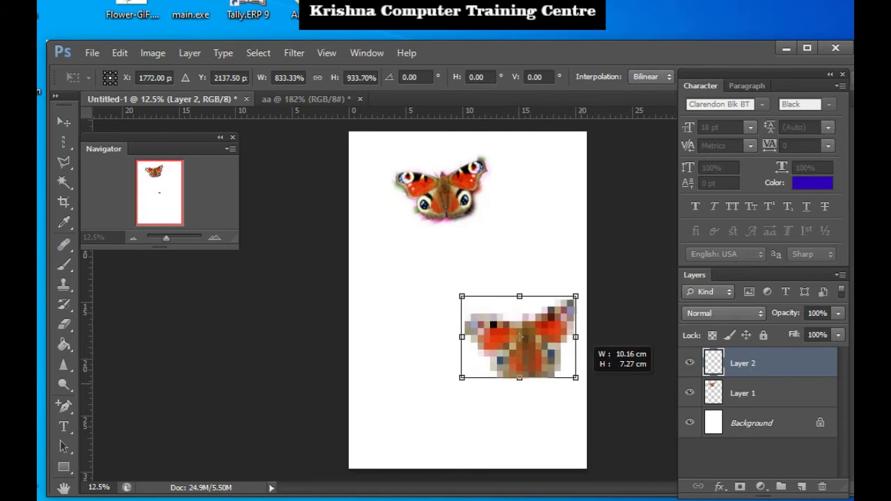
key(Return)
key(l)
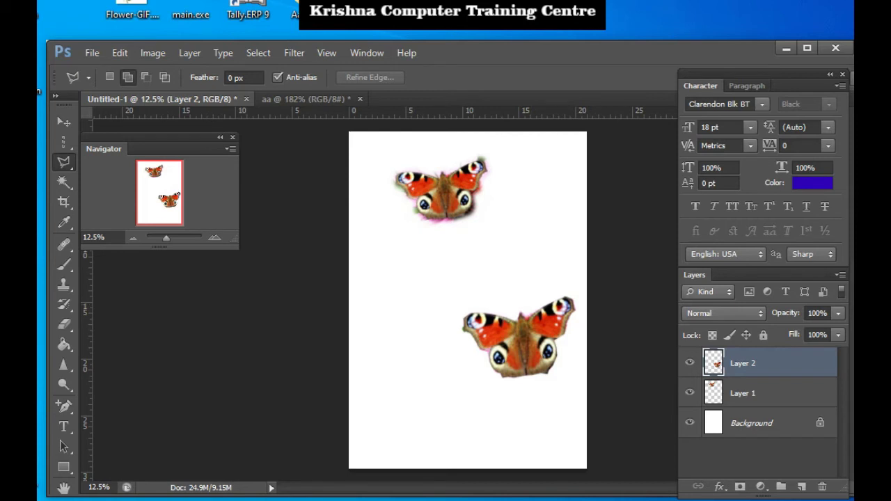
click(306, 99)
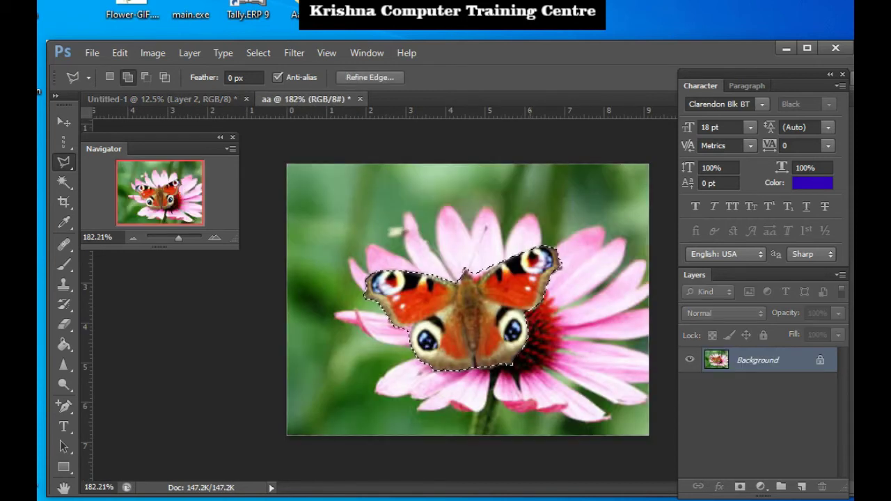
Deselect and switch to the Magnetic Lasso Tool (10 px width, 10% contrast, frequency 57)
key(ctrl+d)
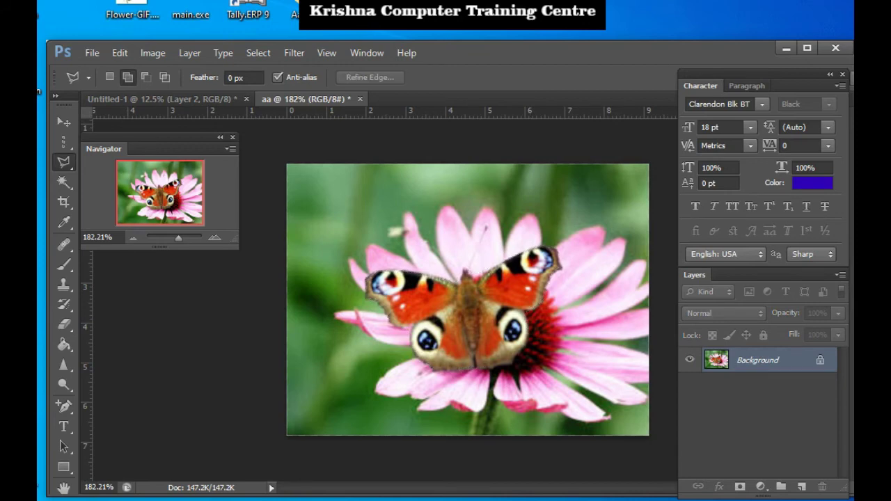
right_click(63, 162)
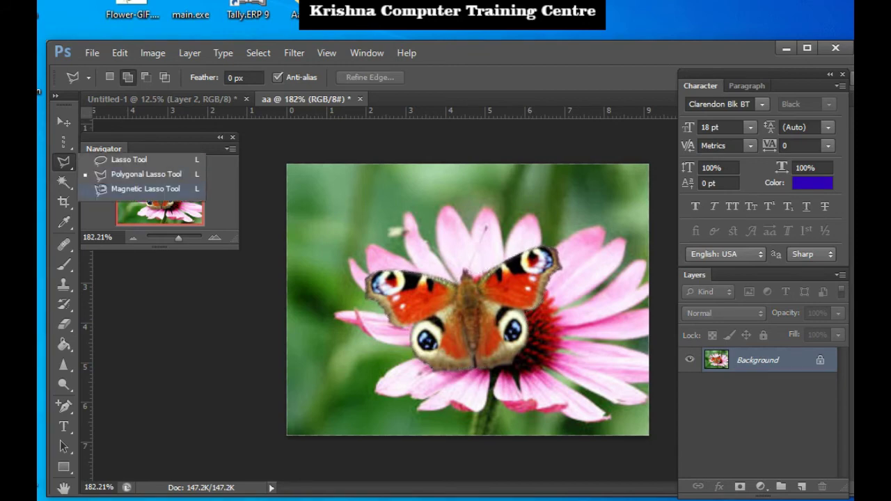
click(139, 188)
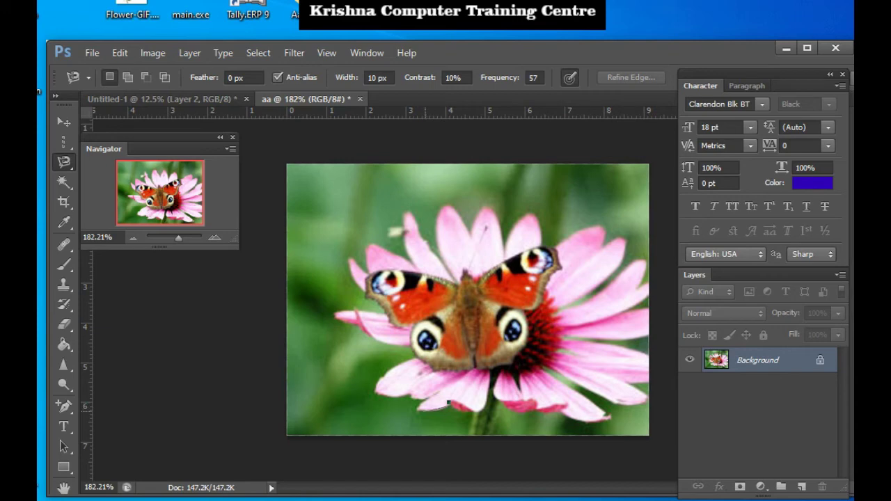
Trace a magnetic lasso selection around the butterfly and its adjoining pink petals
click(449, 403)
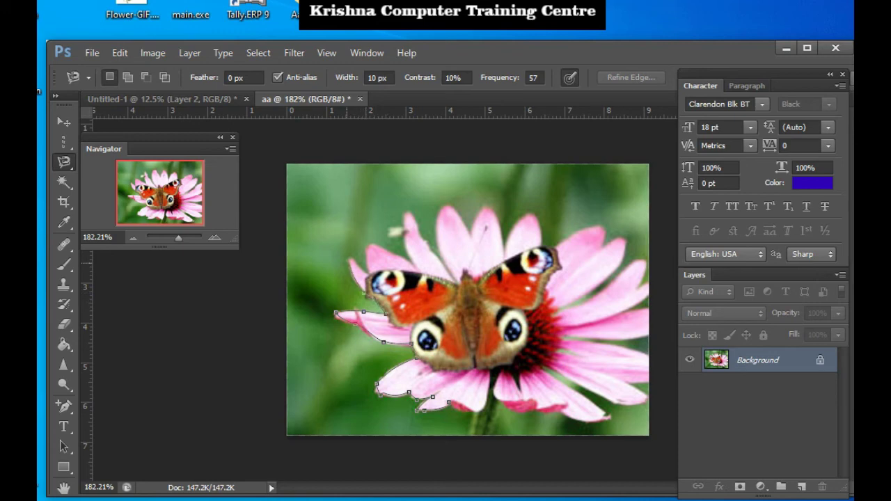
click(350, 256)
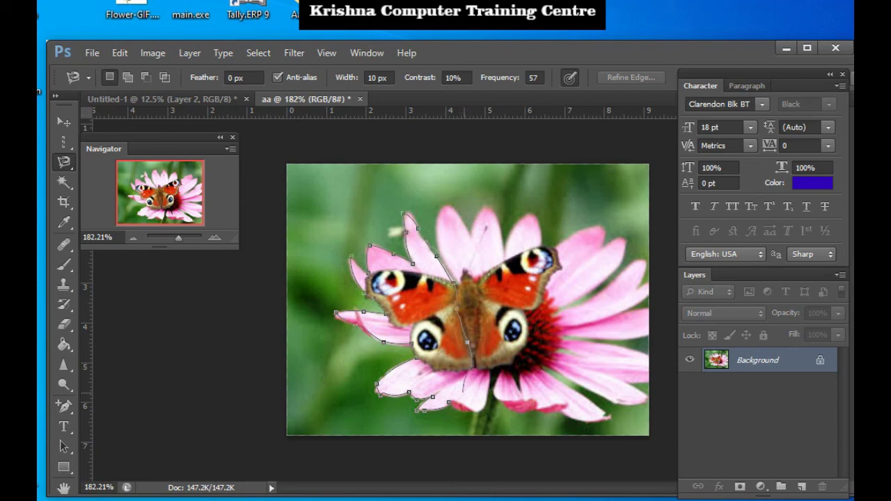
click(433, 400)
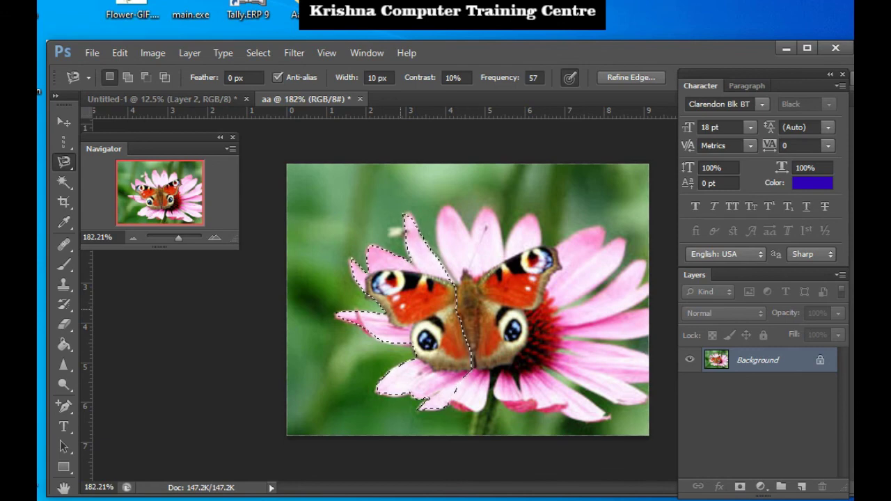
Paste the petal butterfly as Layer 3, enlarge it, and move it to the lower left
click(159, 99)
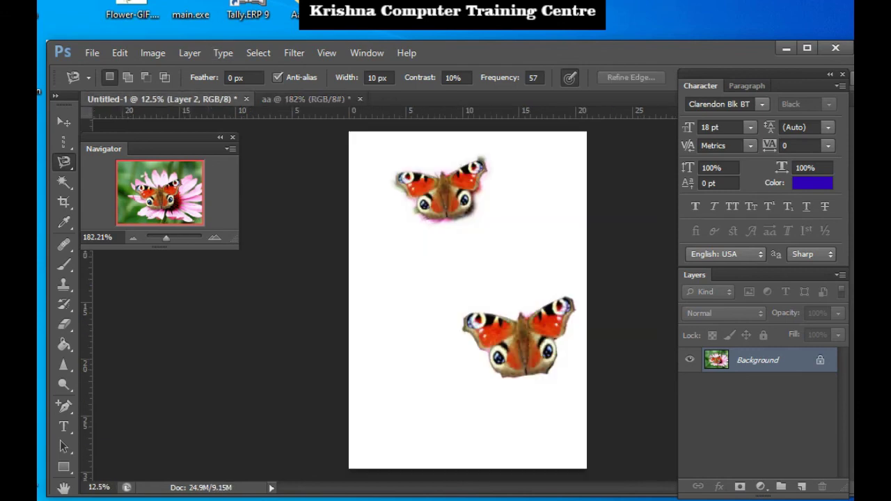
key(ctrl+shift+alt+n)
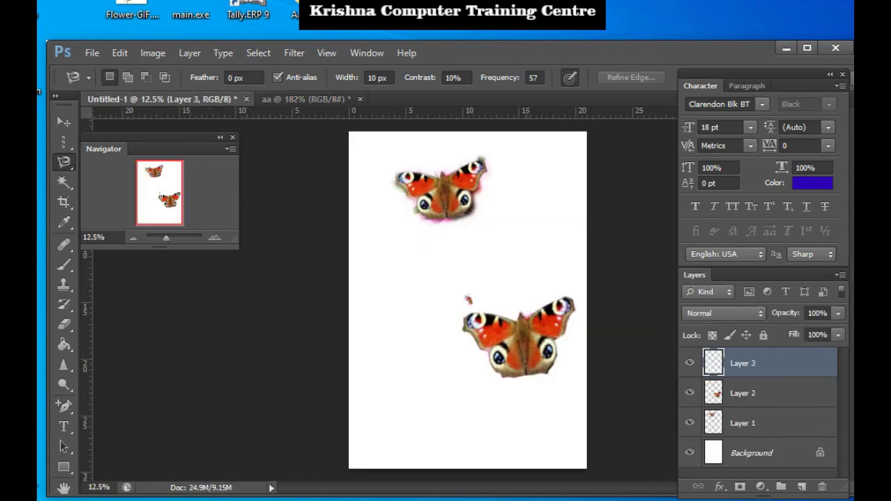
key(ctrl+t)
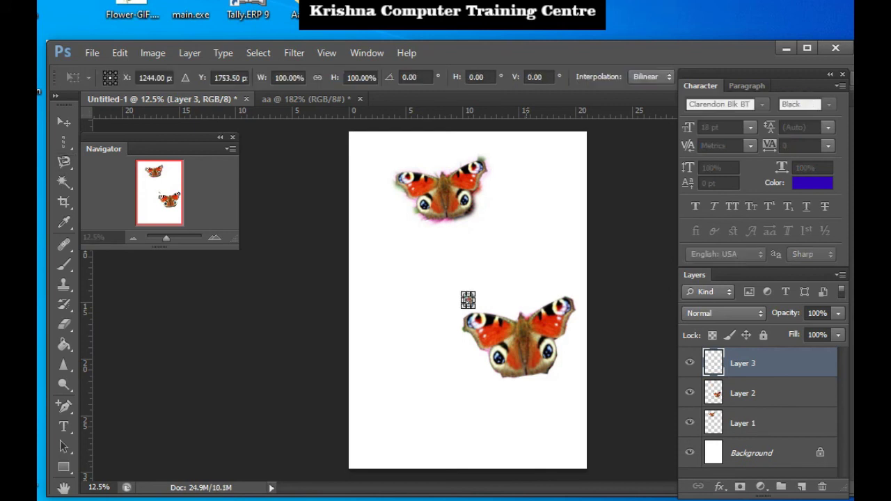
mouse_move(468, 300)
mouse_down()
mouse_move(593, 430)
mouse_move(575, 423)
mouse_up()
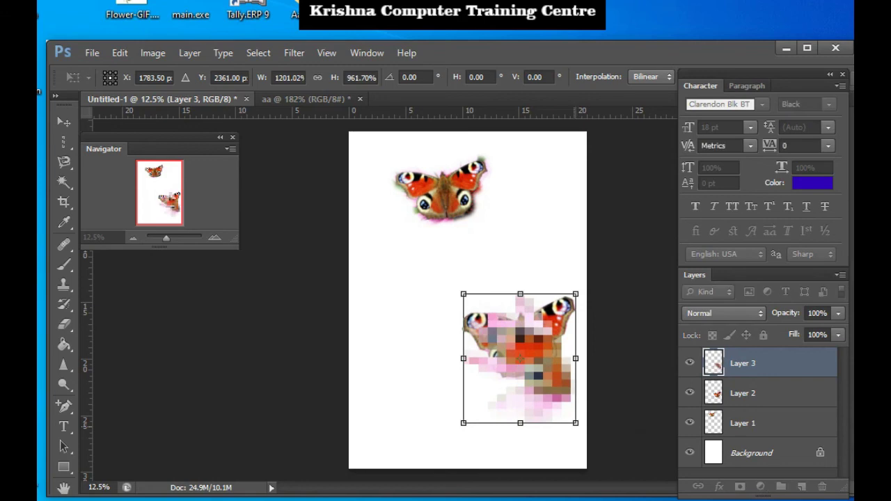
key(Return)
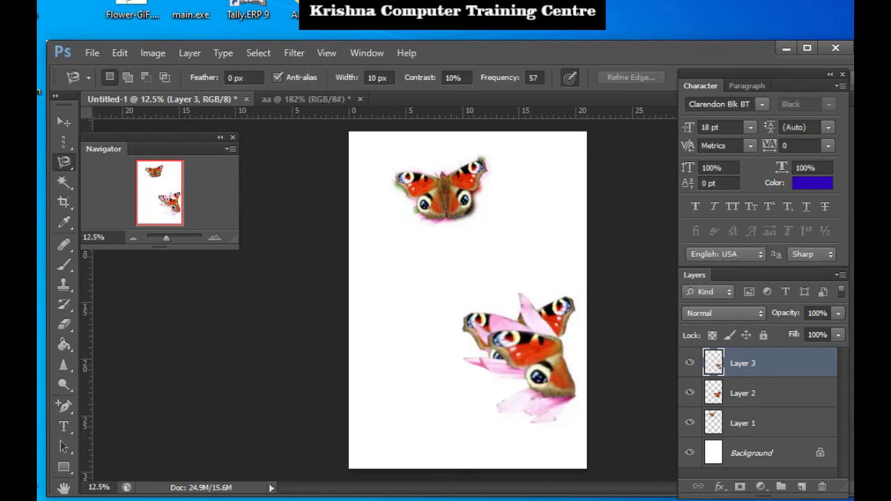
mouse_move(560, 316)
mouse_down()
mouse_move(445, 271)
mouse_move(458, 336)
mouse_up()
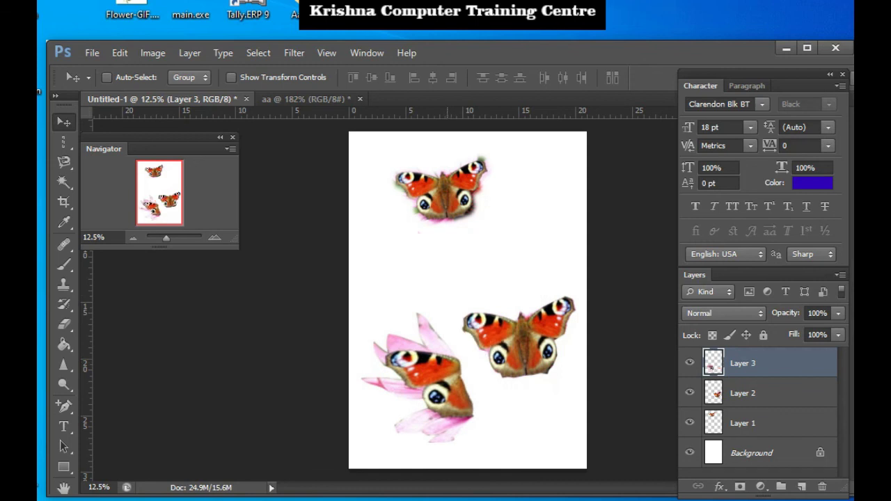